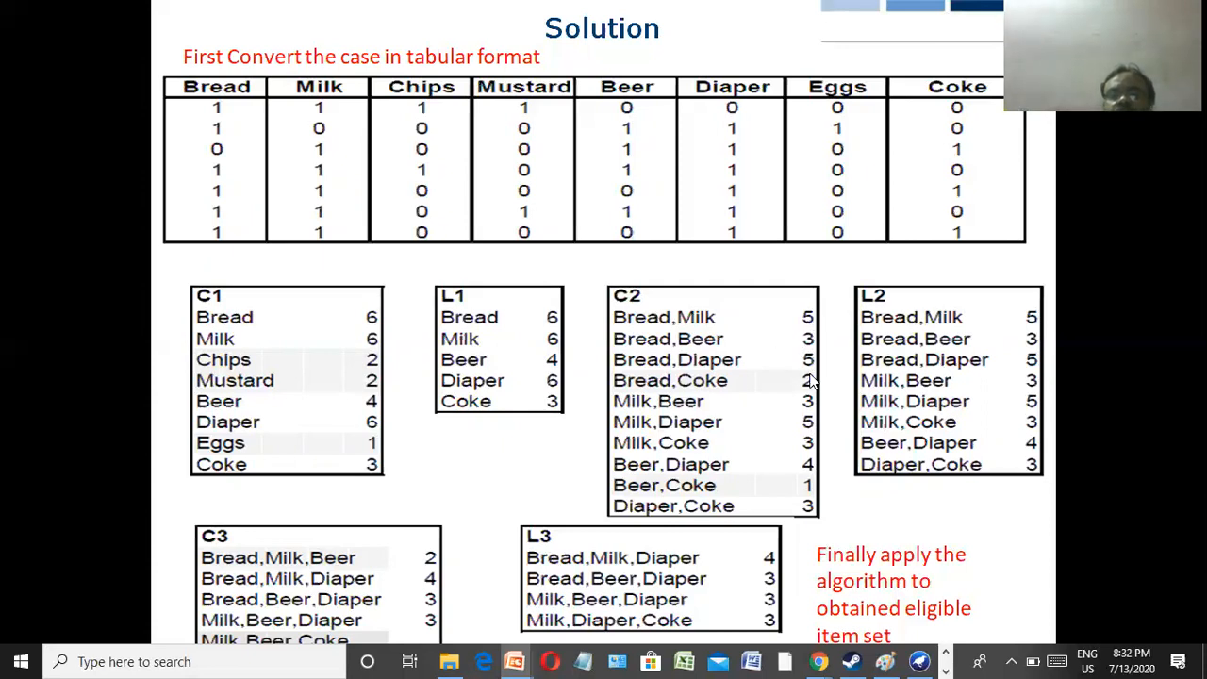
Switch from the slideshow to Weka, launch the Explorer and bring up its data file chooser
click(806, 466)
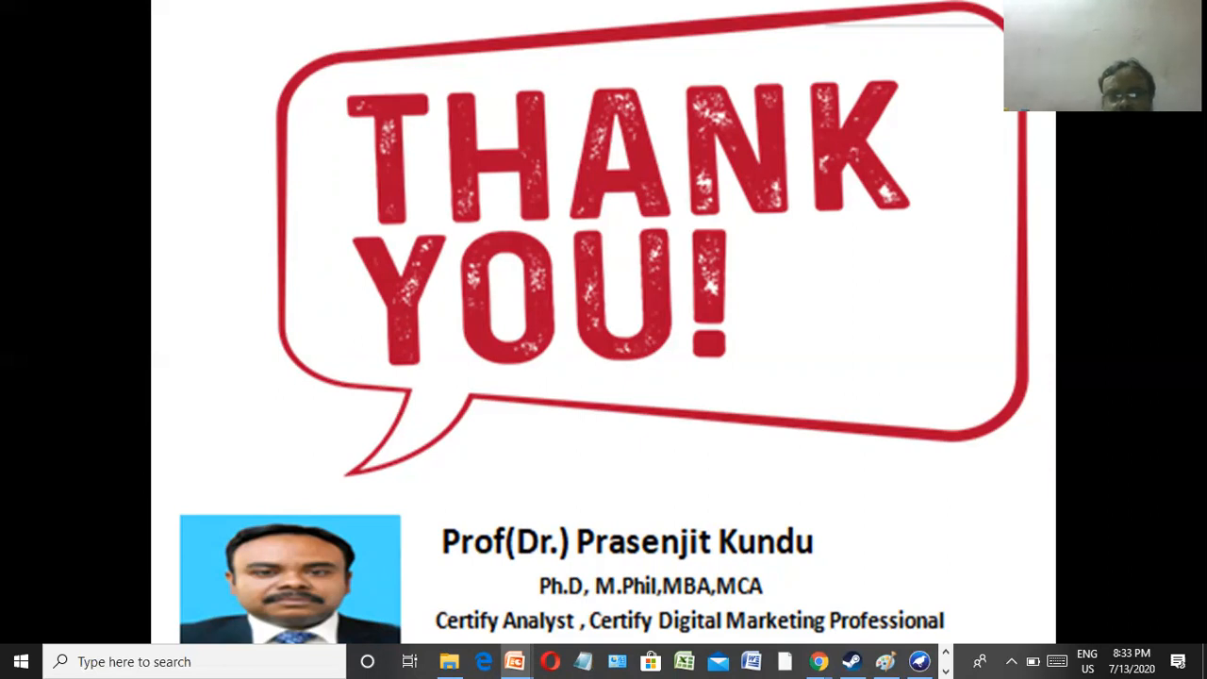
click(920, 660)
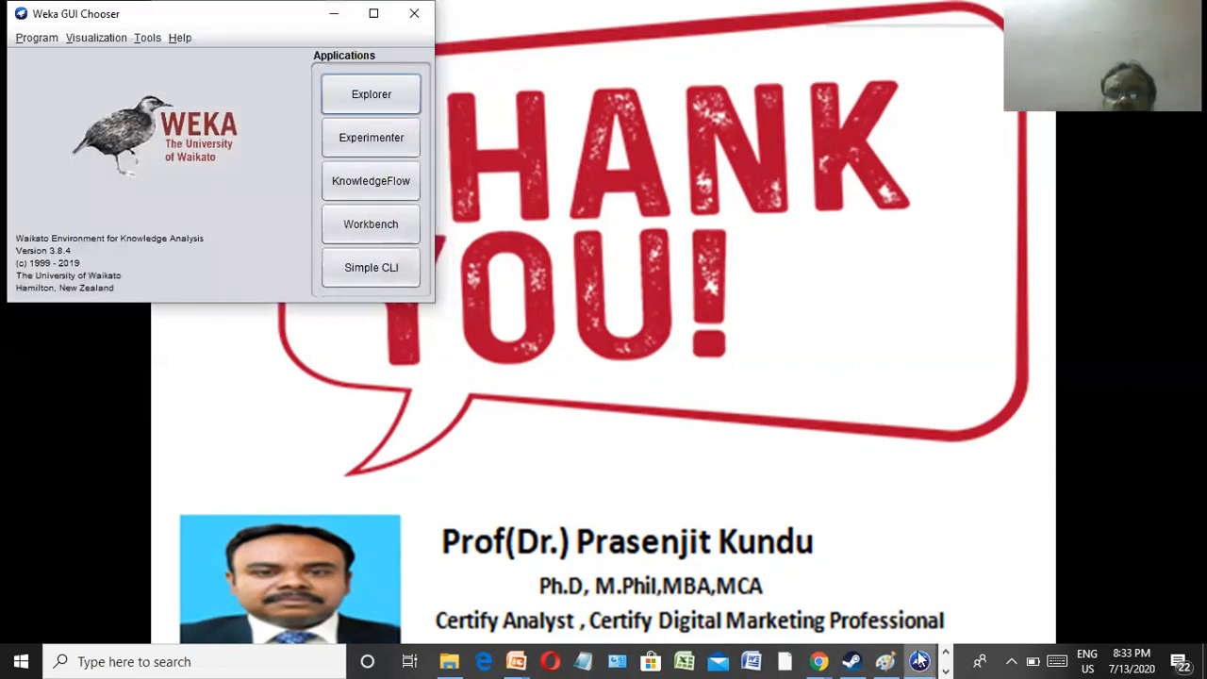
click(364, 97)
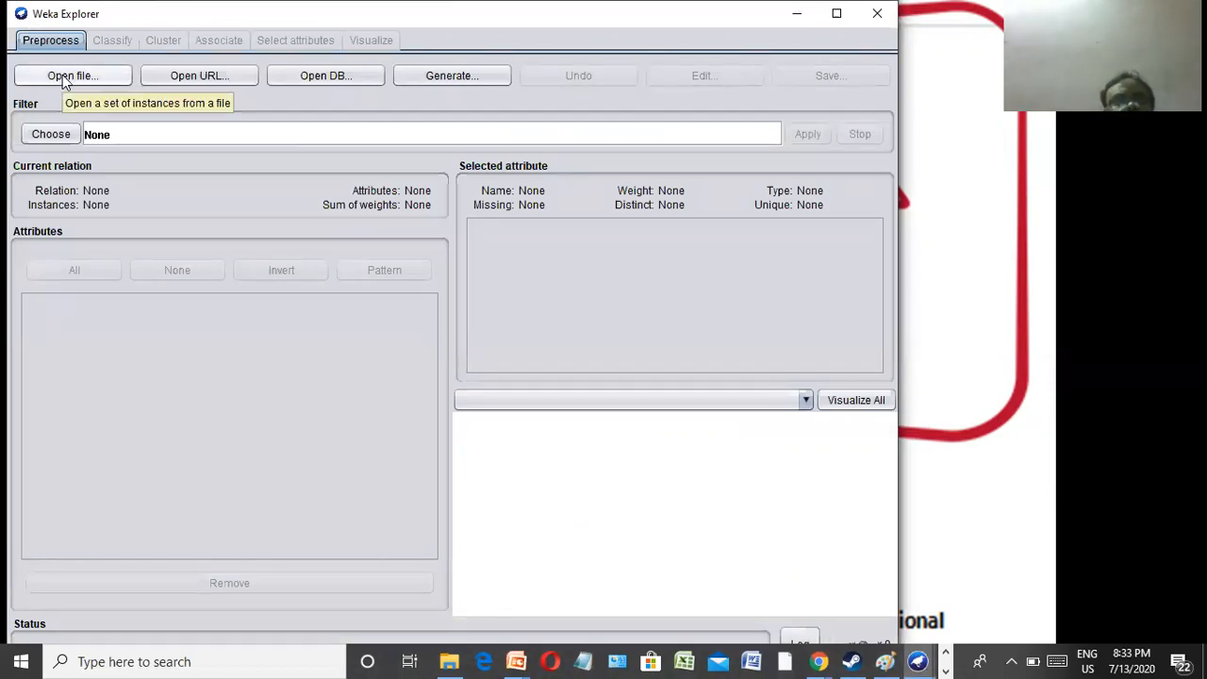
click(65, 79)
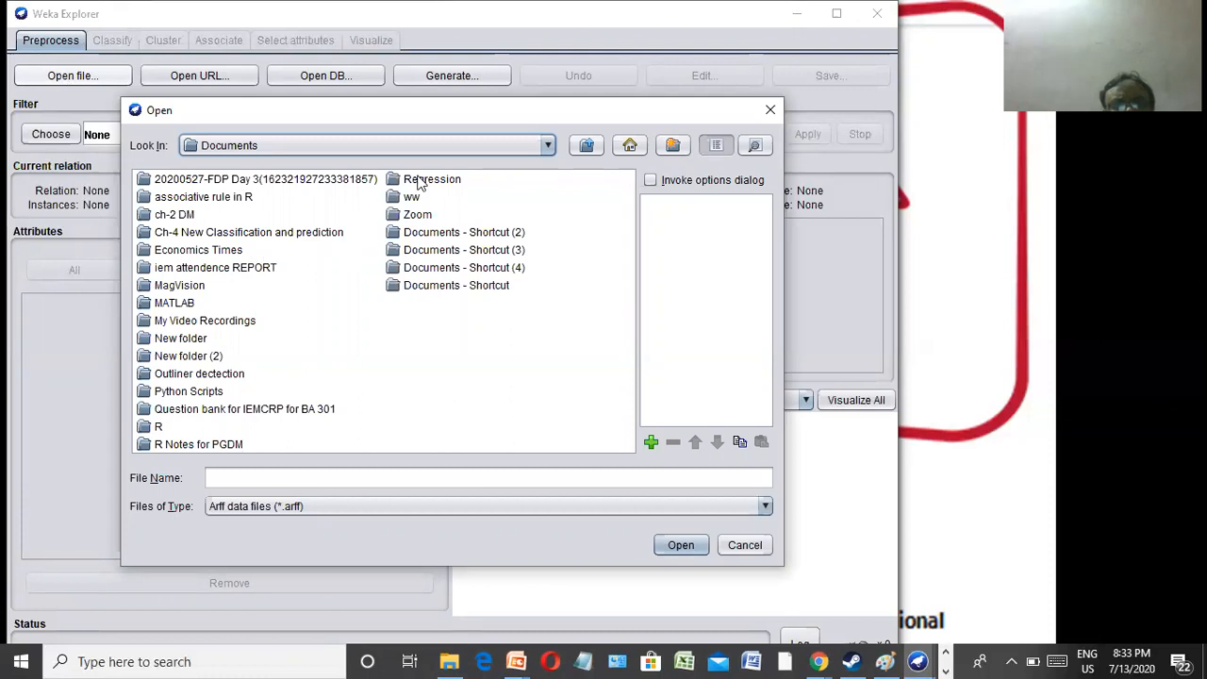
click(547, 148)
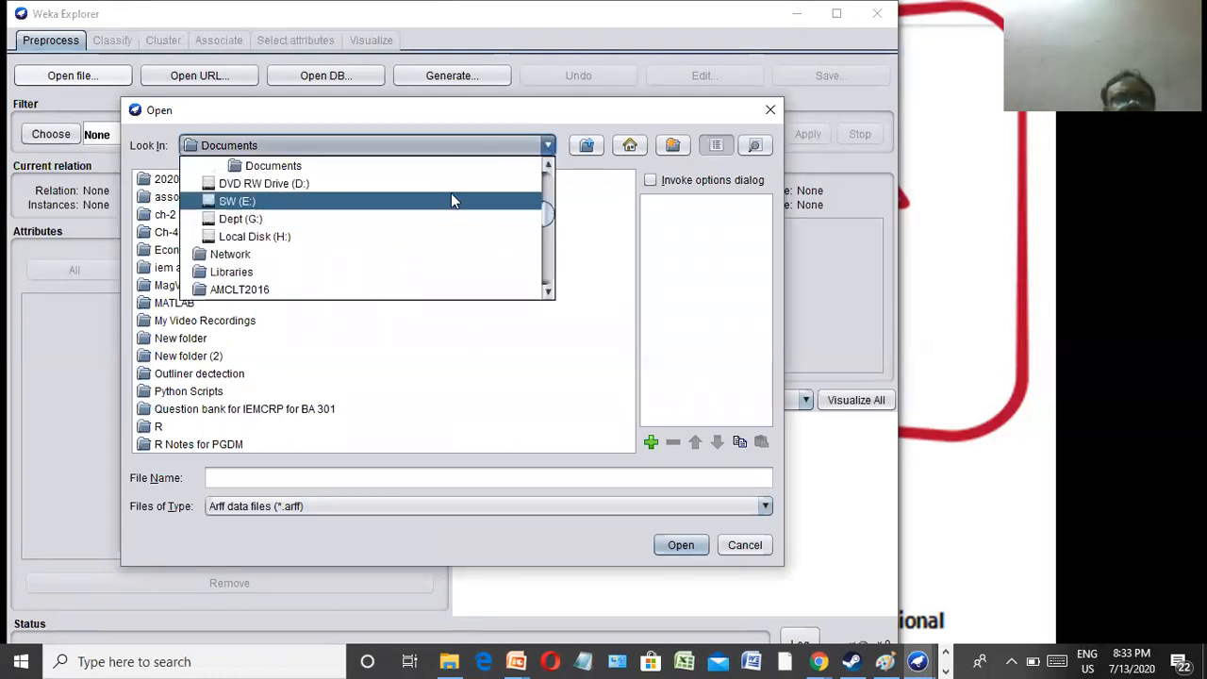
click(548, 188)
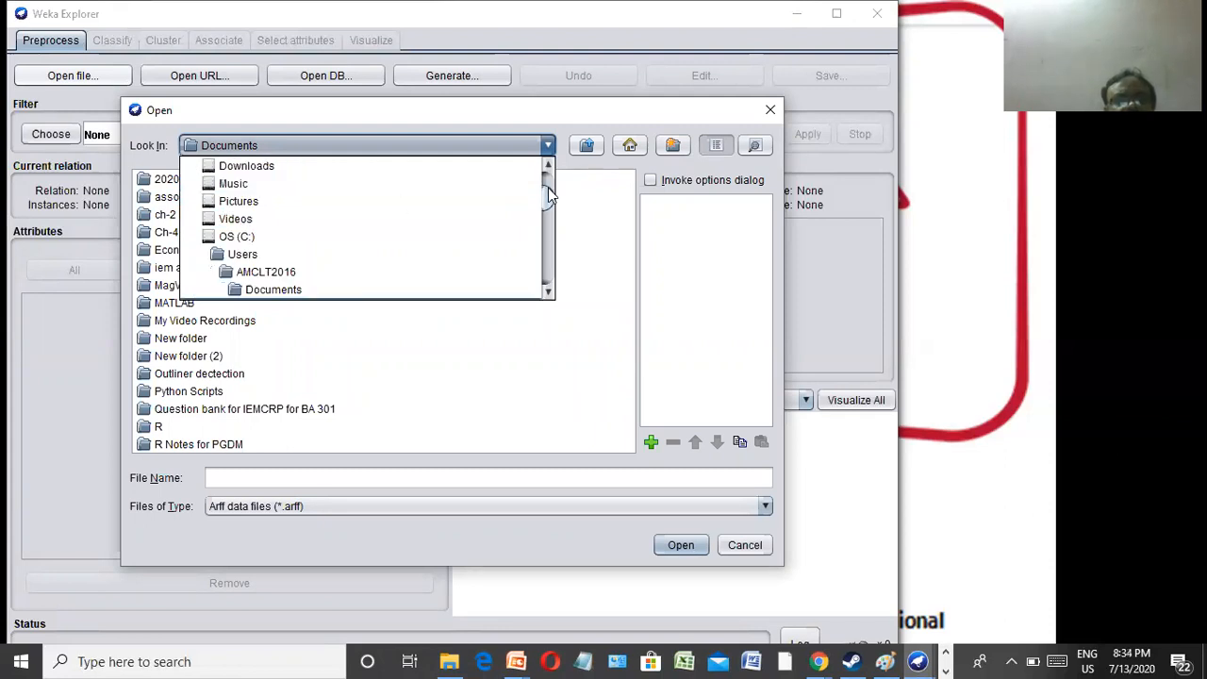
click(242, 237)
double_click(242, 240)
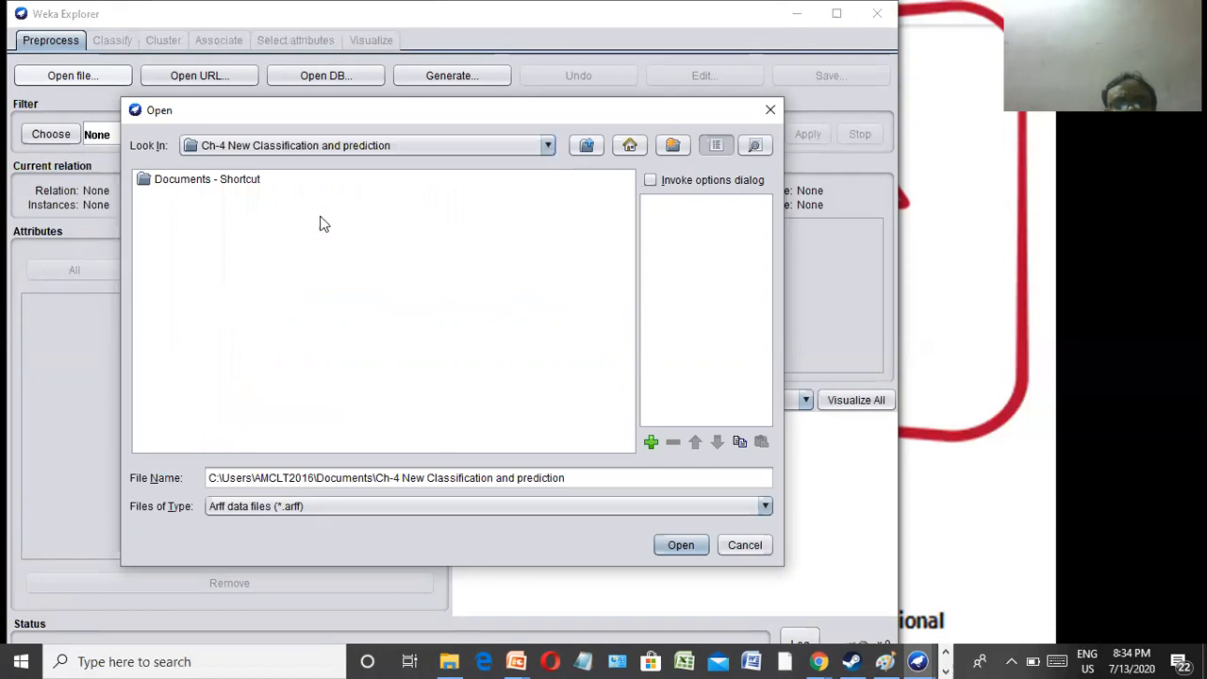
Browse the file chooser to the C:\Program Files\Weka-3-8-4\data folder
click(548, 147)
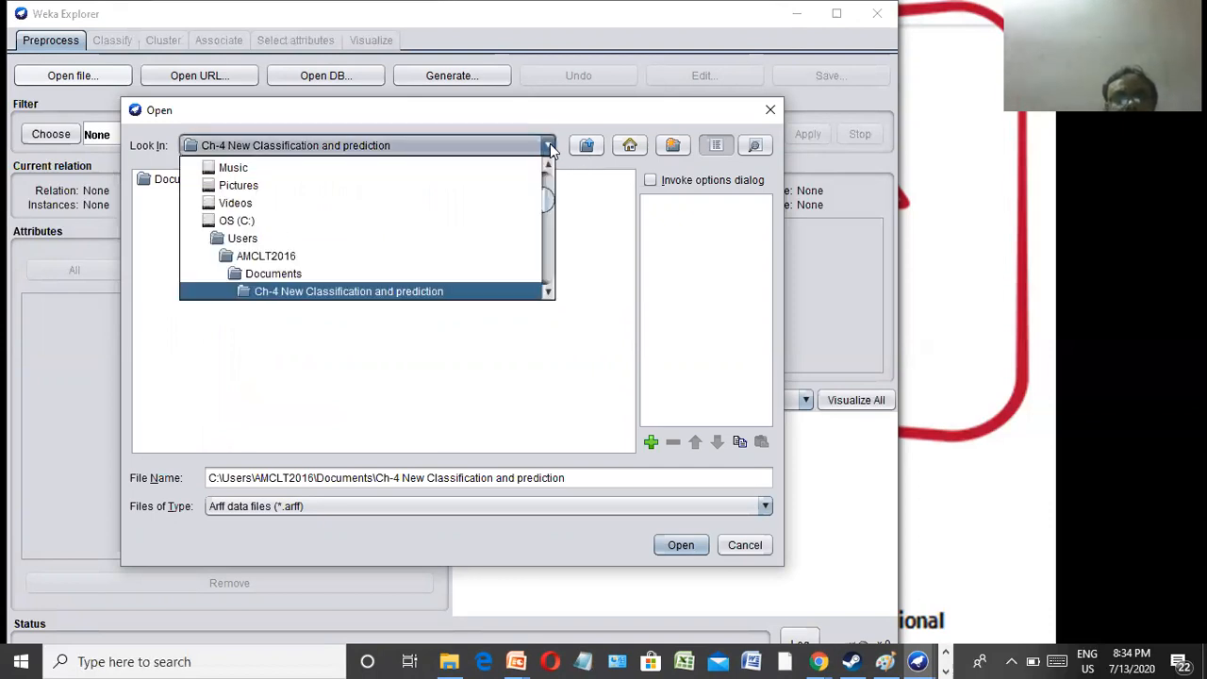
drag(546, 206, 550, 175)
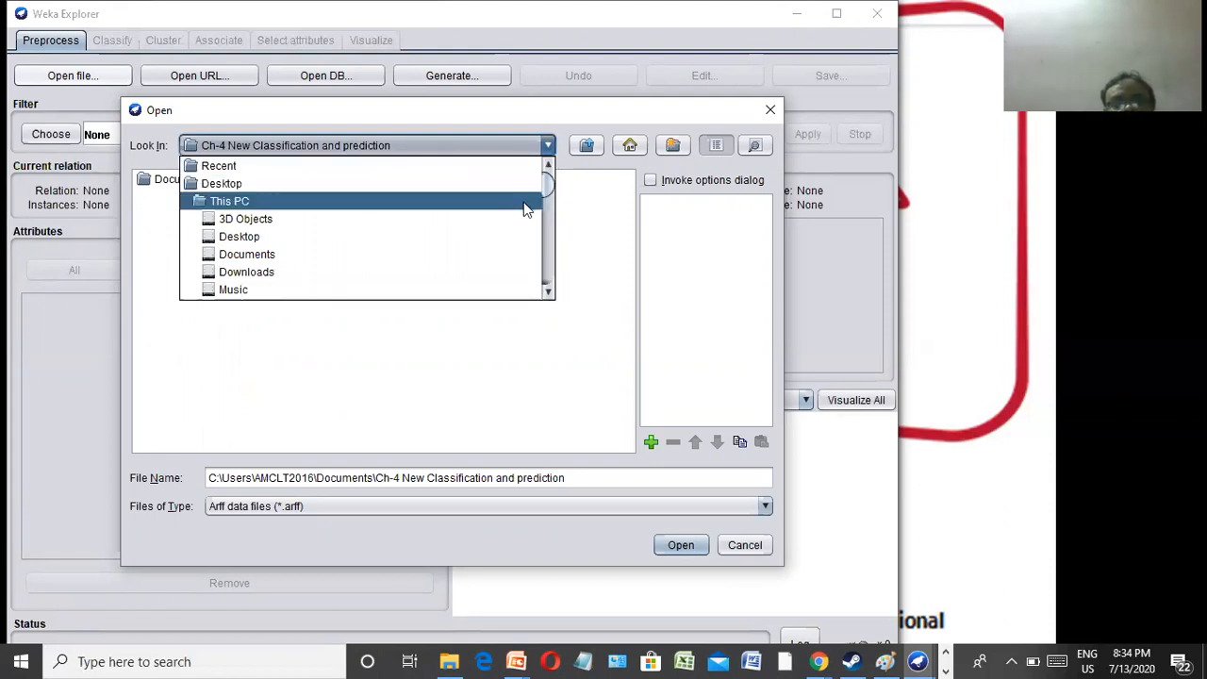
drag(548, 184, 545, 200)
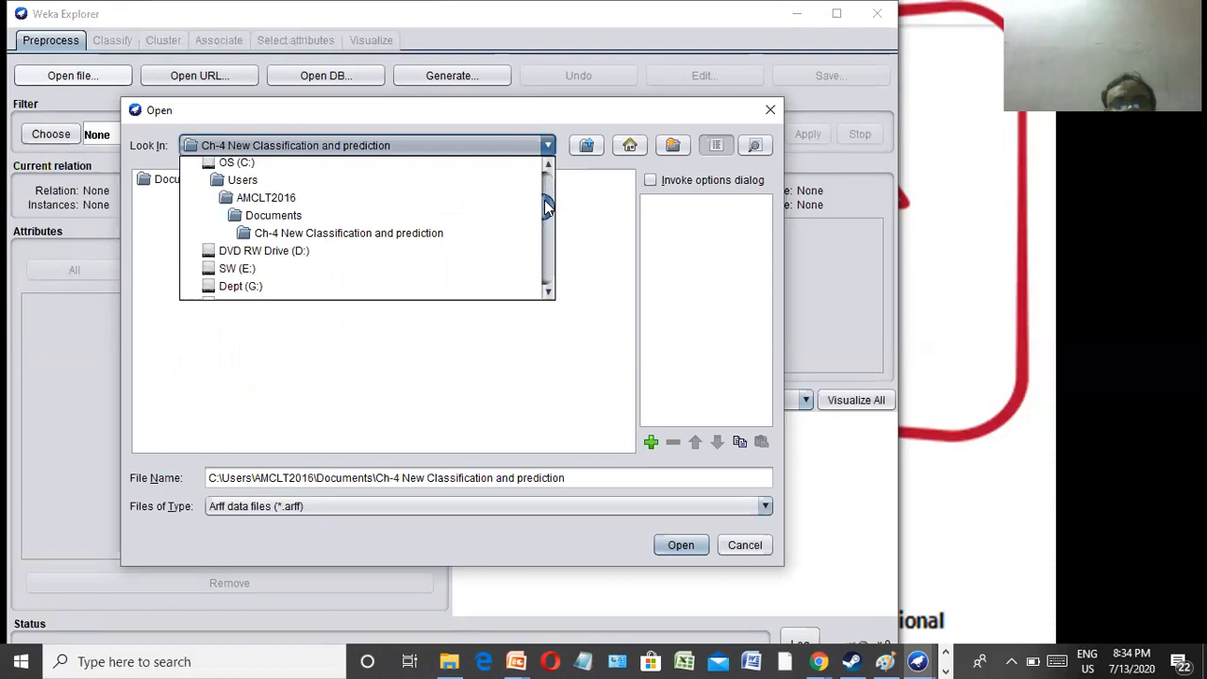
click(262, 164)
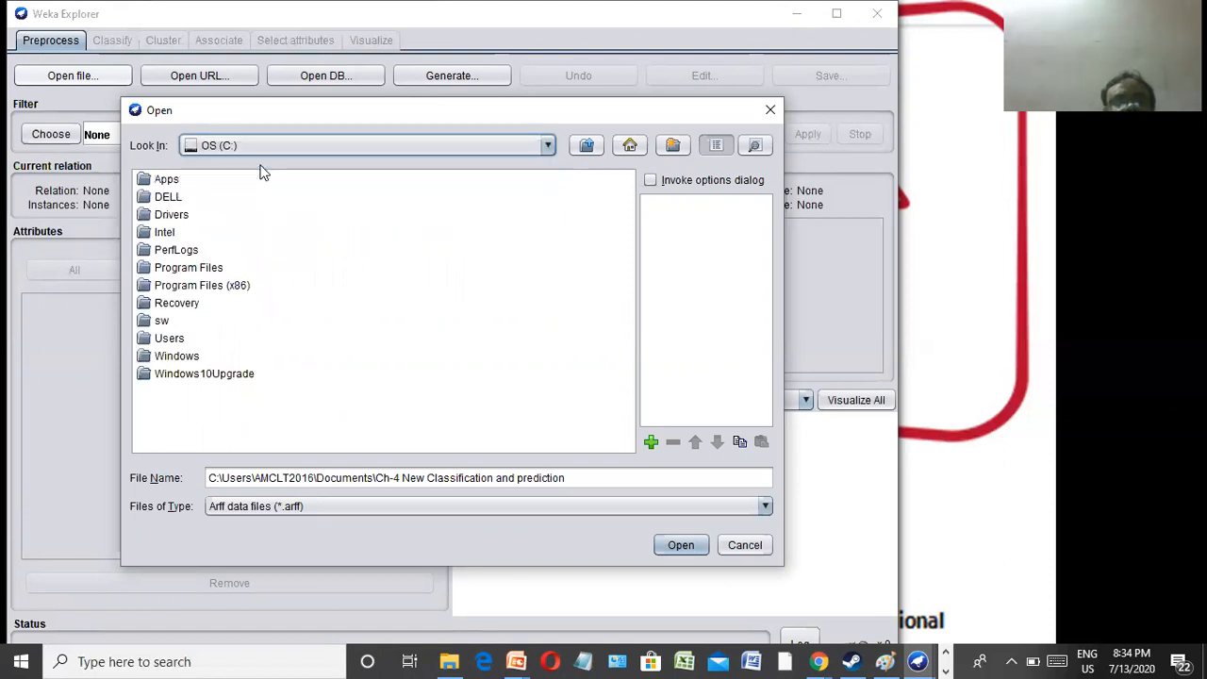
click(200, 268)
double_click(200, 268)
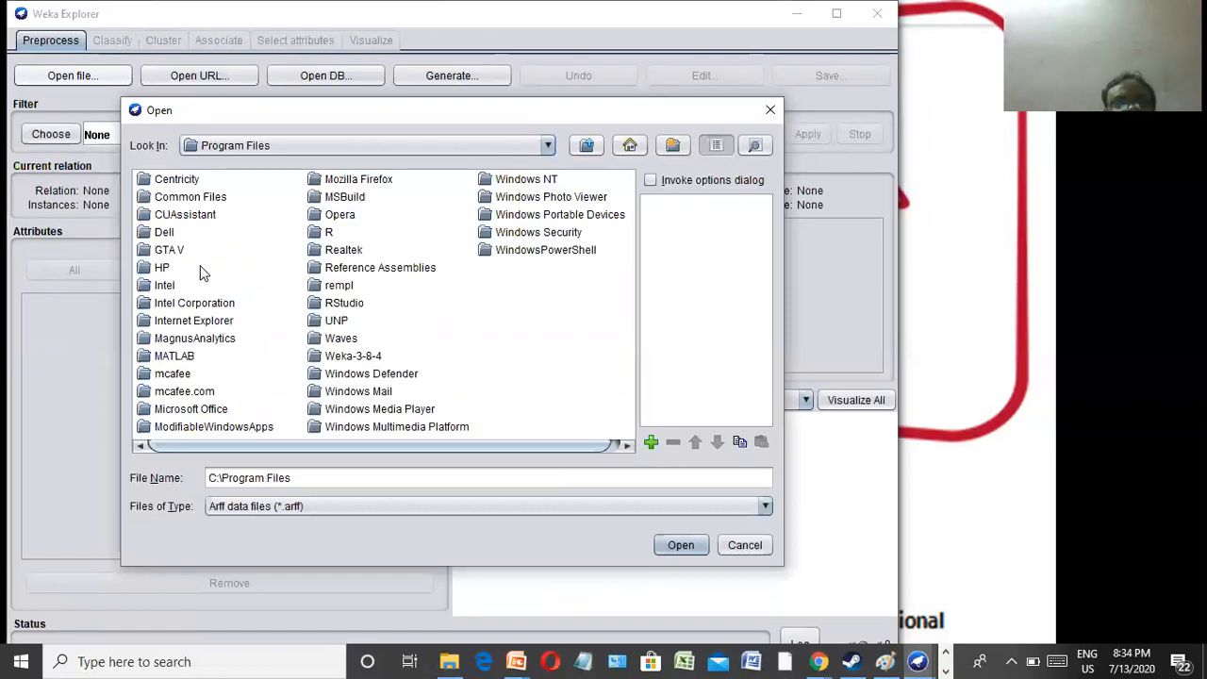
double_click(359, 359)
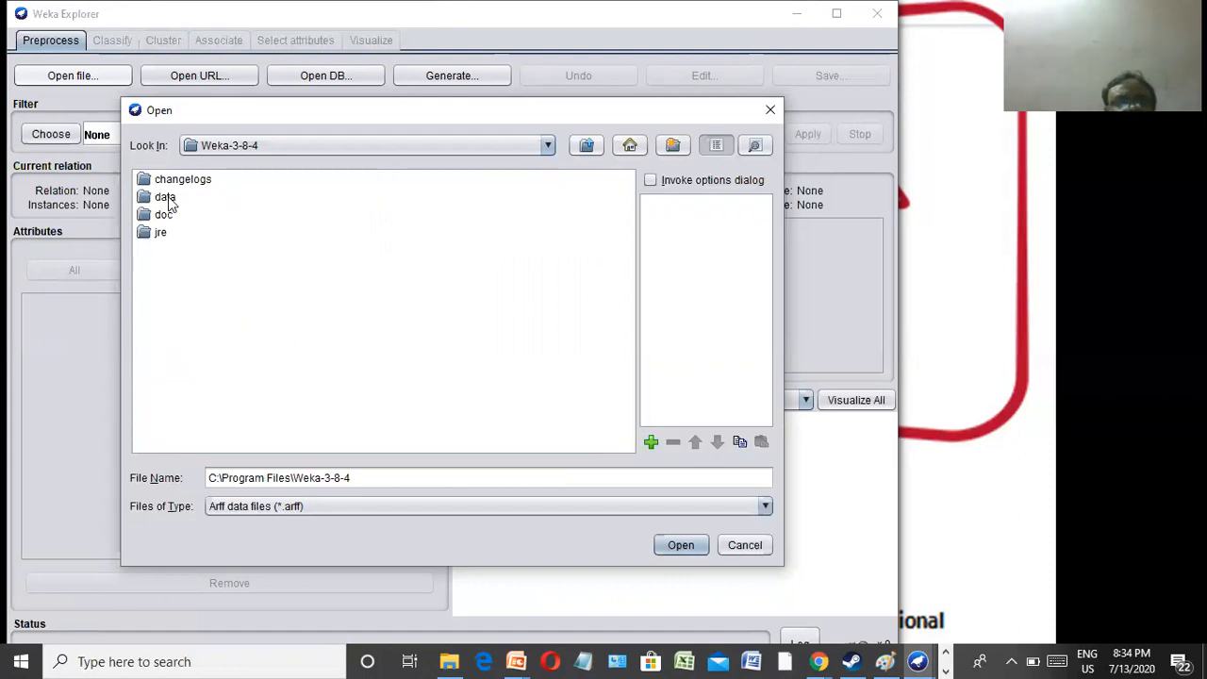
double_click(168, 200)
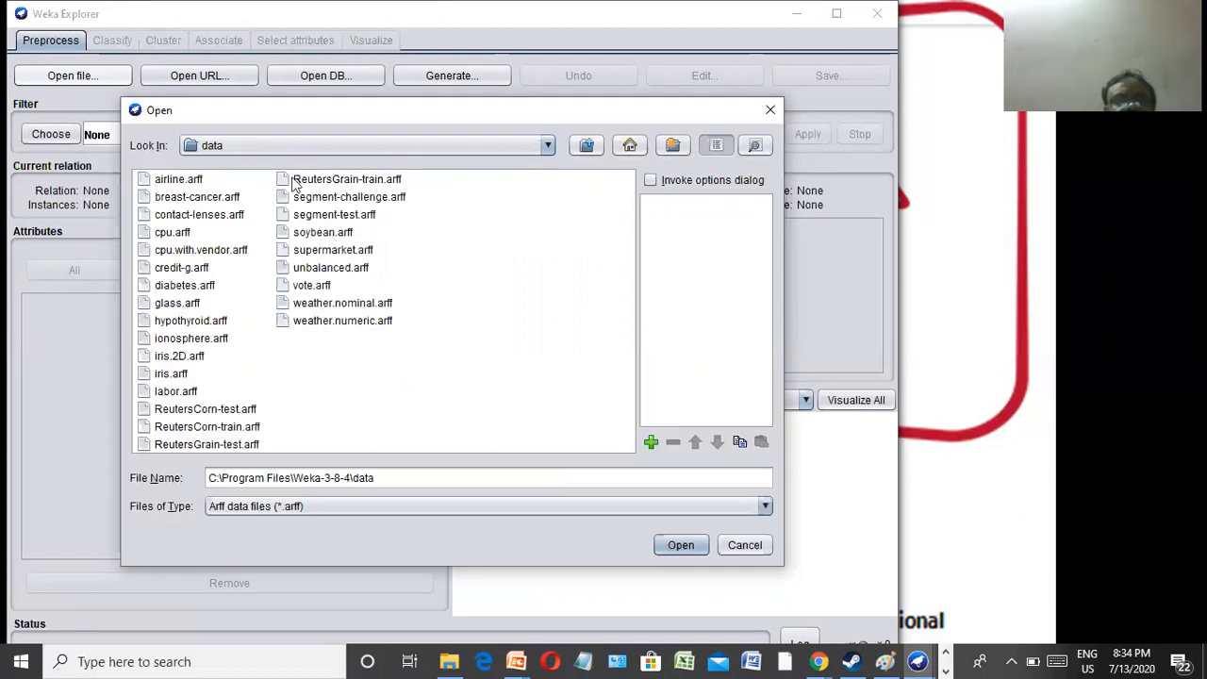
Load the supermarket.arff dataset into the Explorer and maximize the Explorer window
click(365, 251)
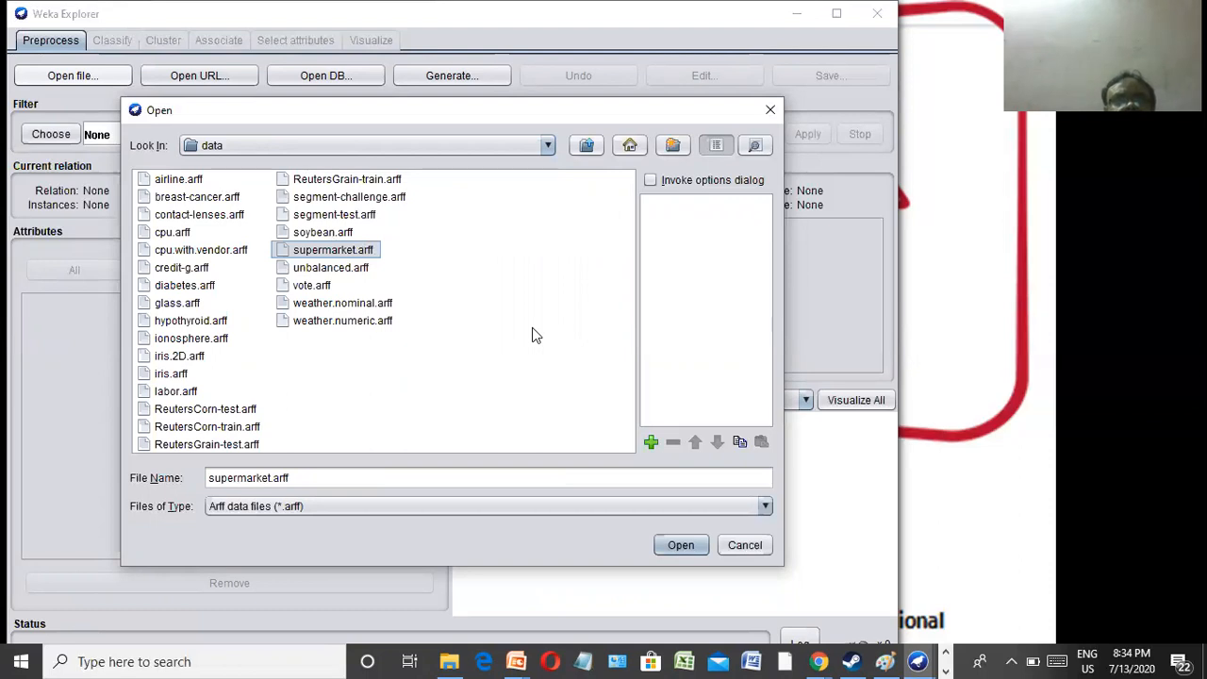
click(680, 546)
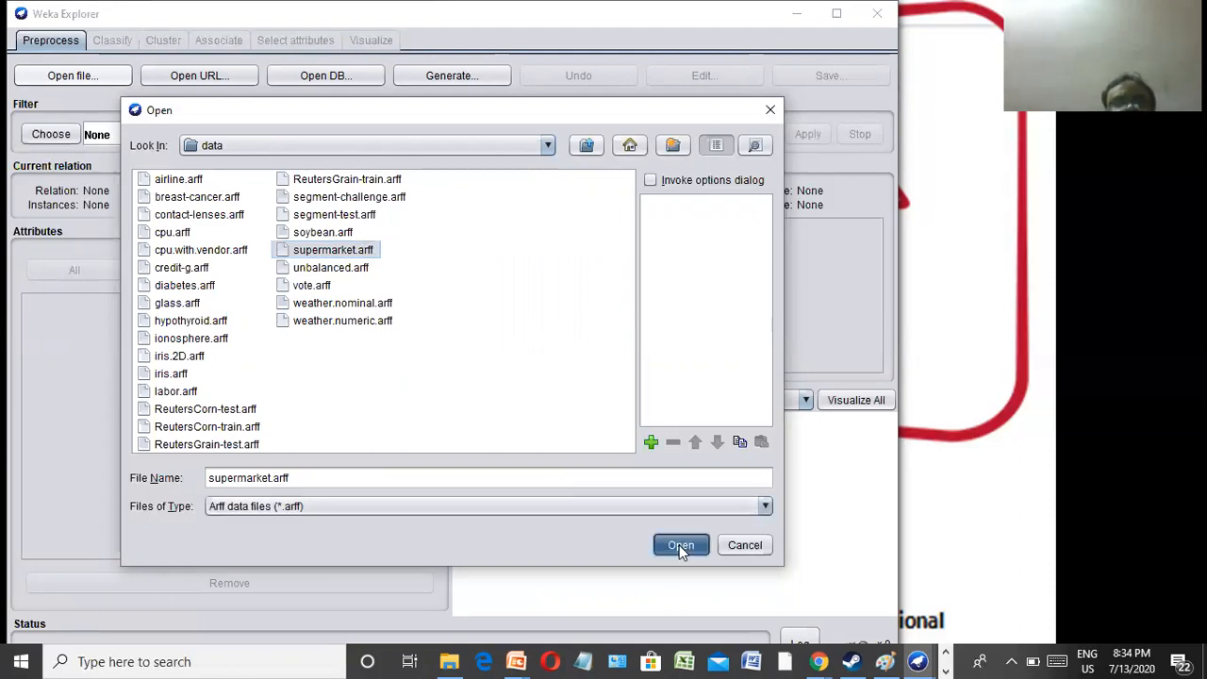
click(841, 13)
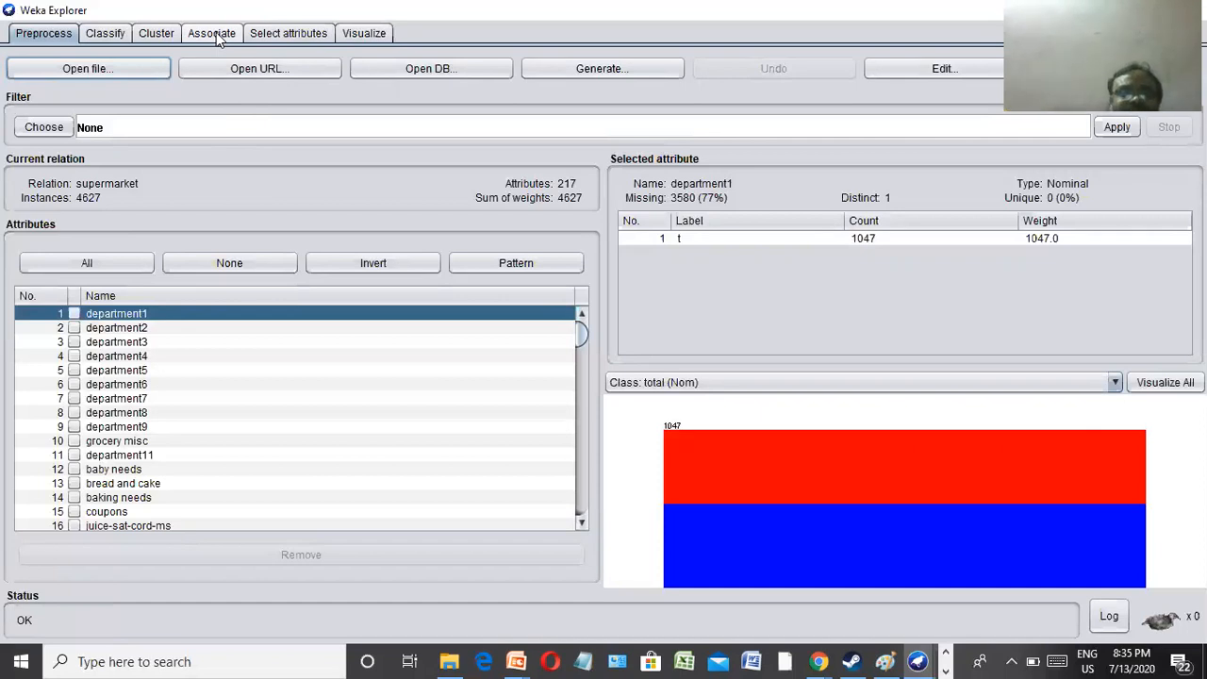
Go to association rule mining and choose Apriori as the associator
click(213, 34)
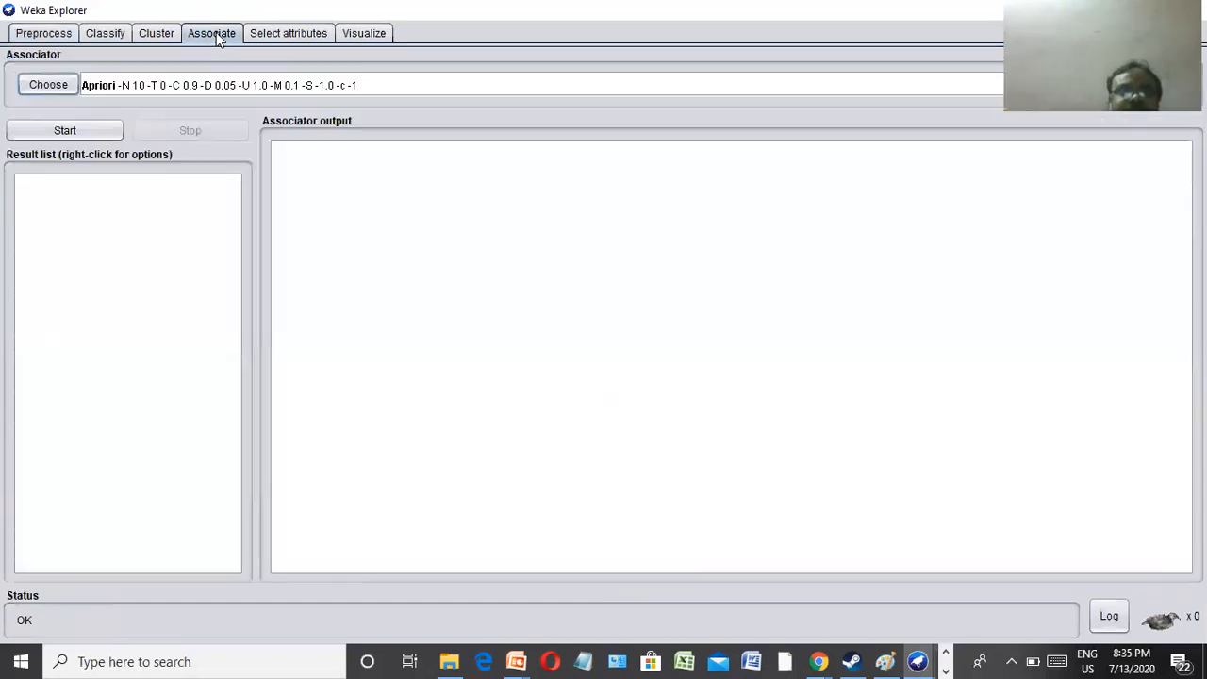
click(48, 85)
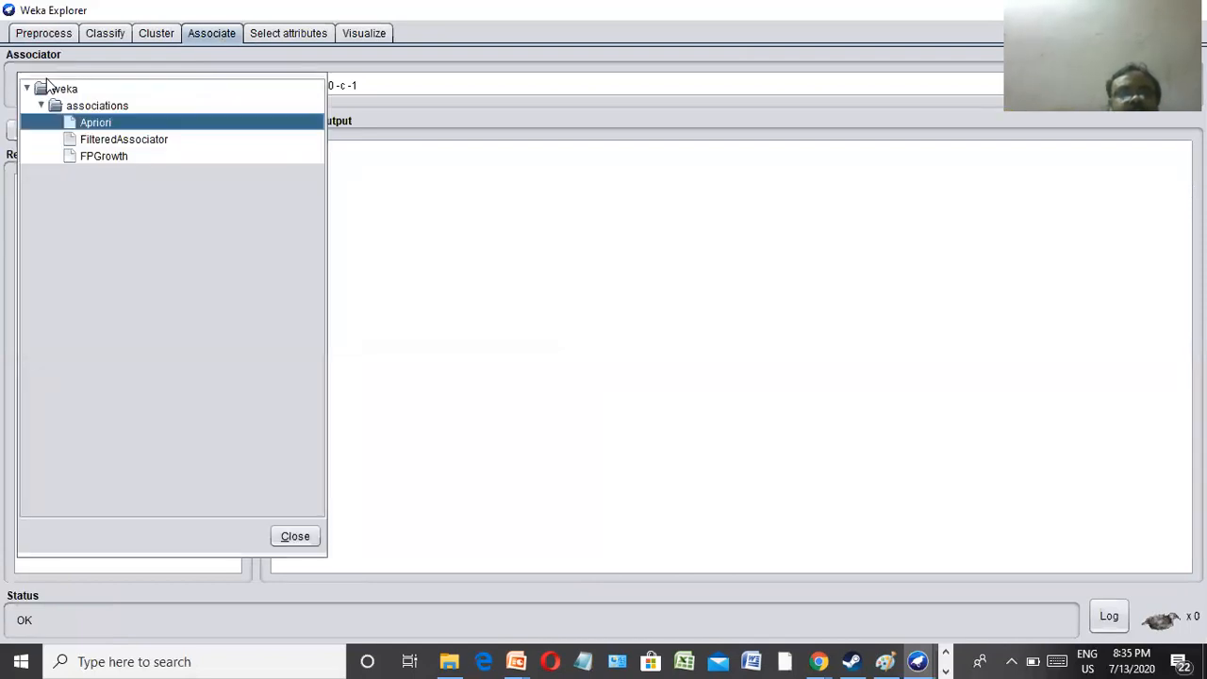
click(93, 123)
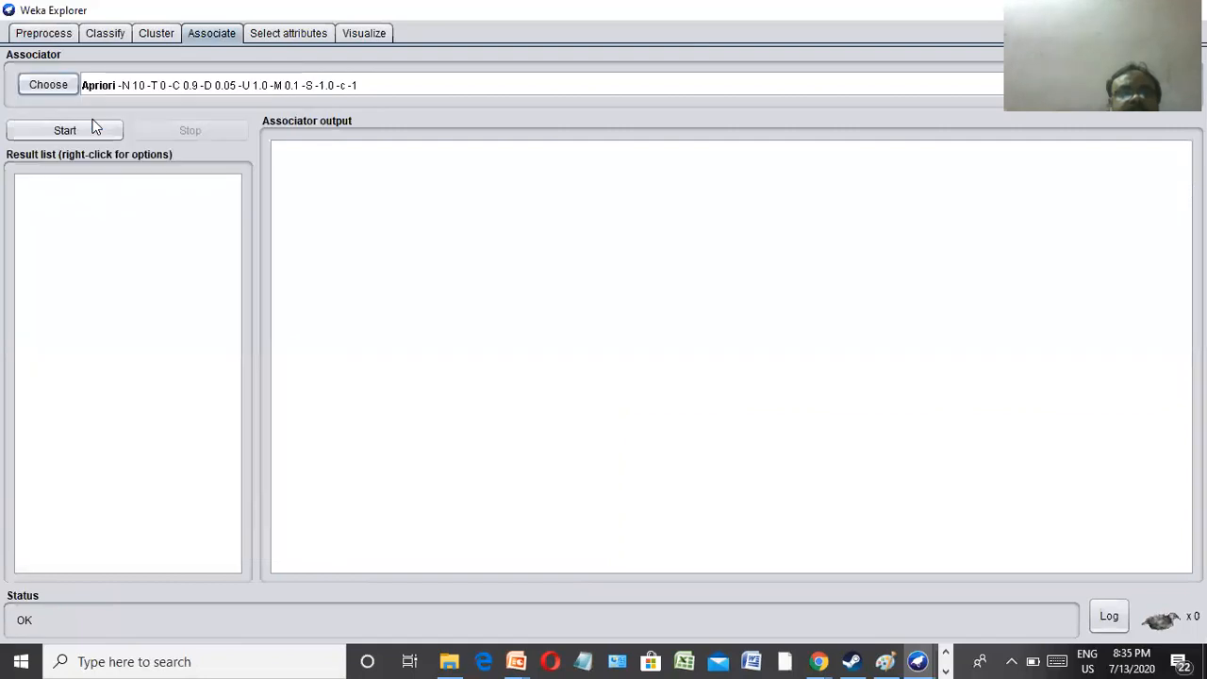
Set the Apriori associator's number of rules to find (numRules) to 5 and accept the settings
click(487, 84)
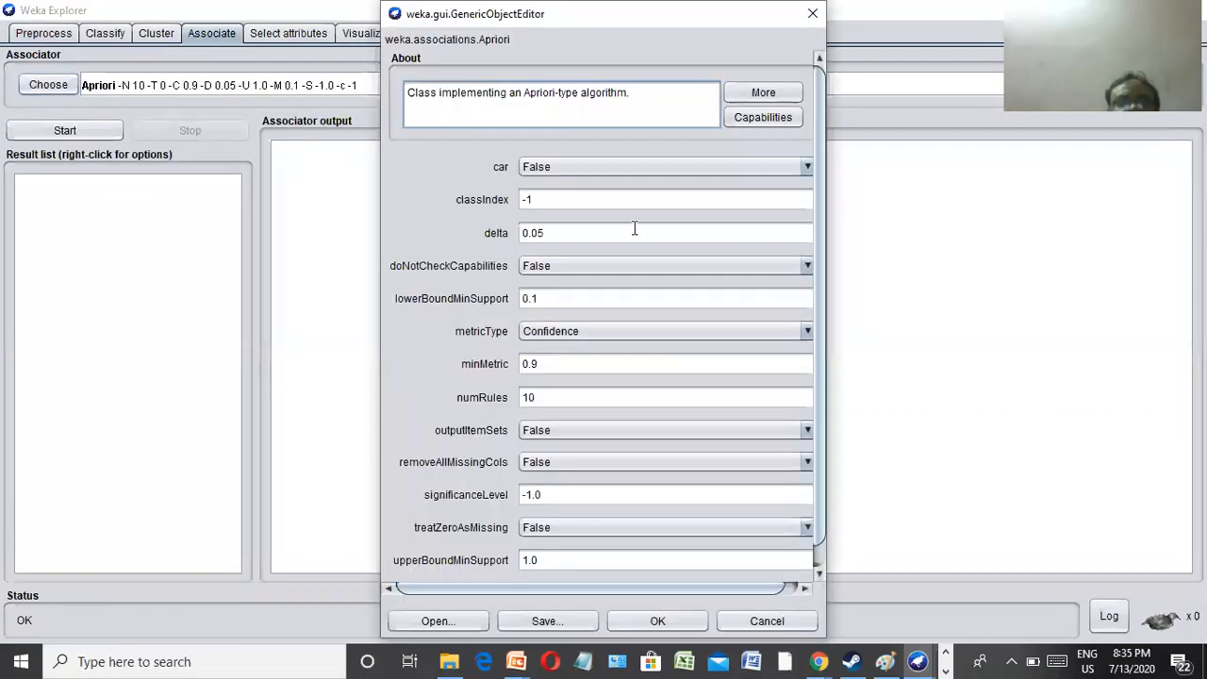
click(547, 398)
key(BackSpace)
key(BackSpace)
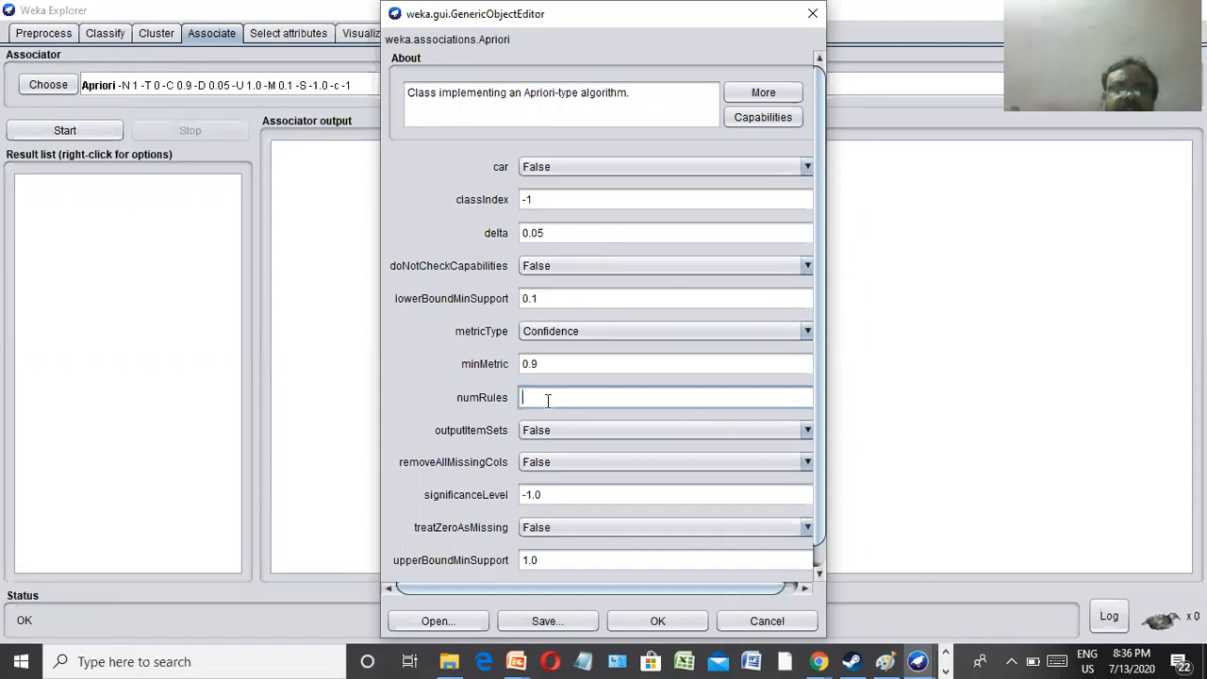
text(5)
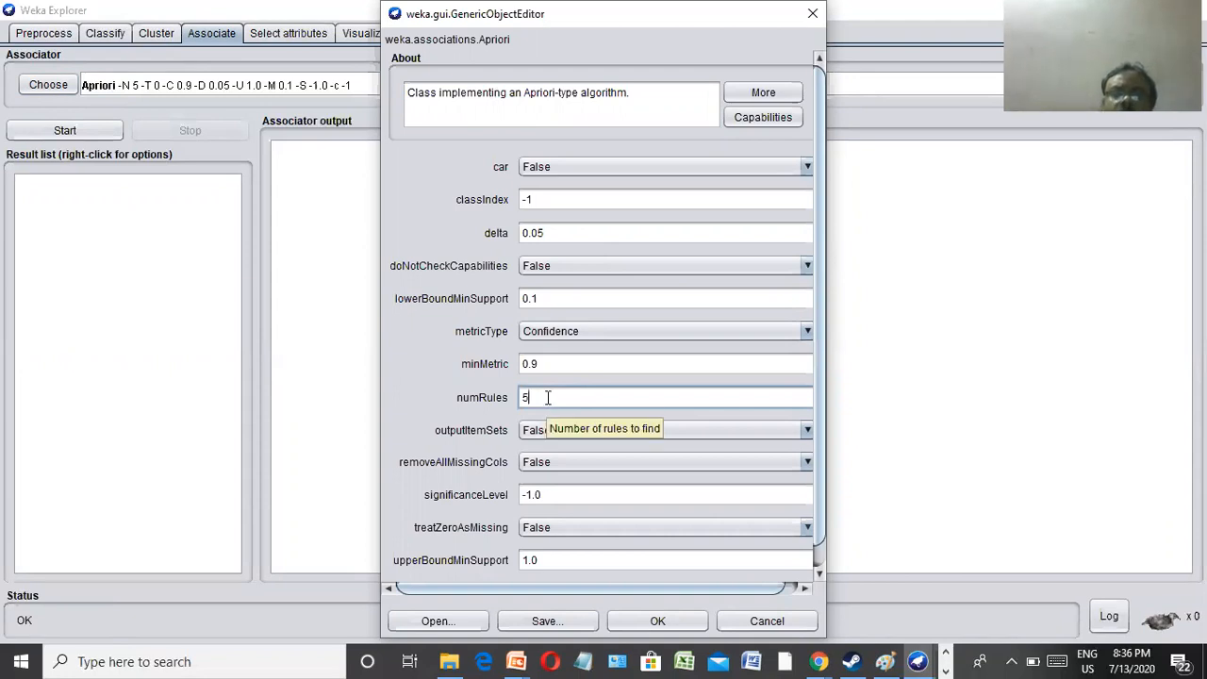
drag(545, 396, 525, 396)
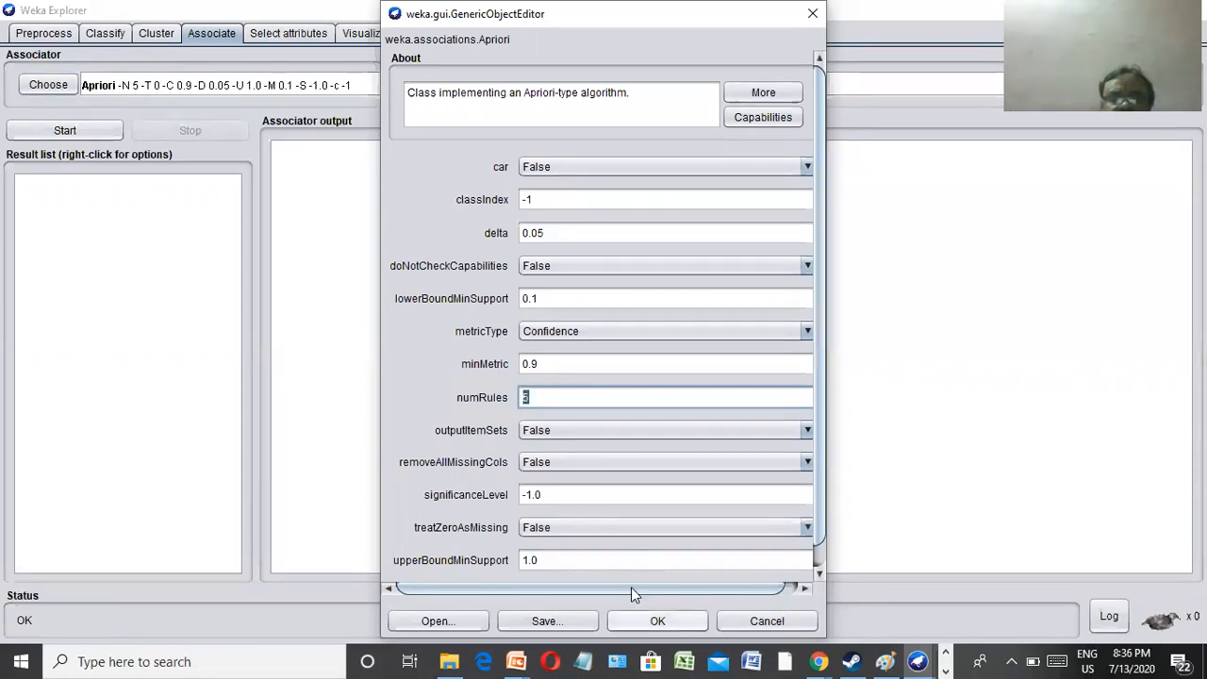
key(Return)
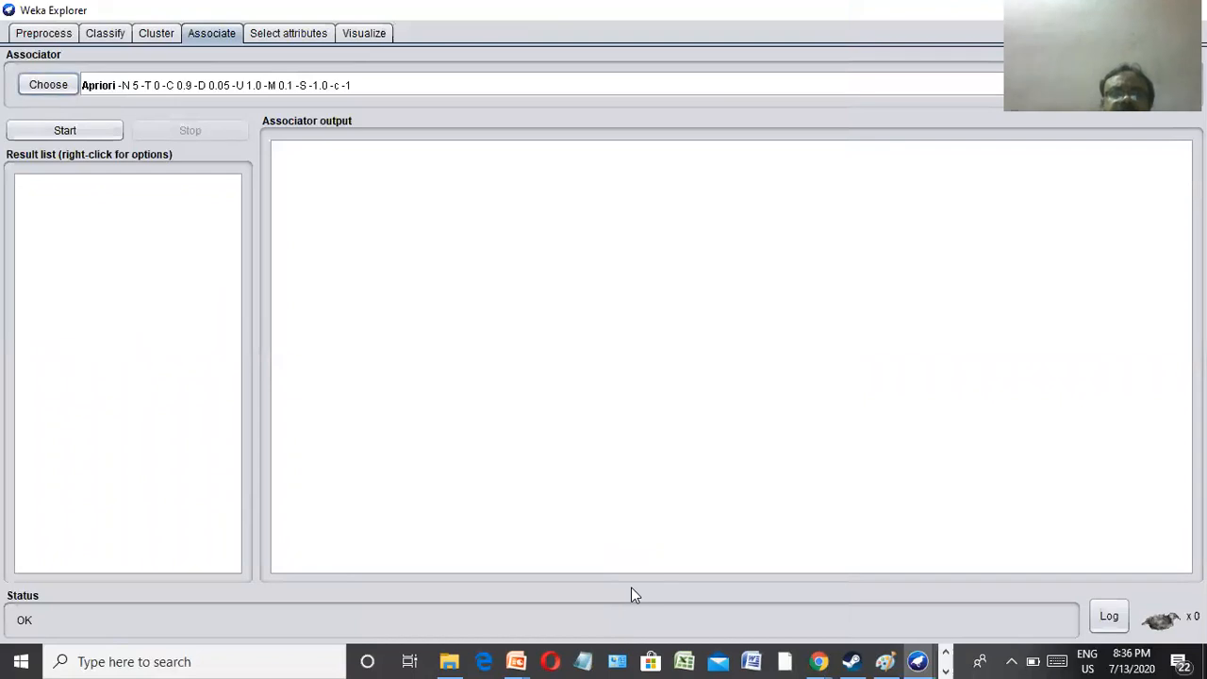
Run Apriori on the supermarket data and review the run information, large itemset sizes and best rules in the output
click(59, 131)
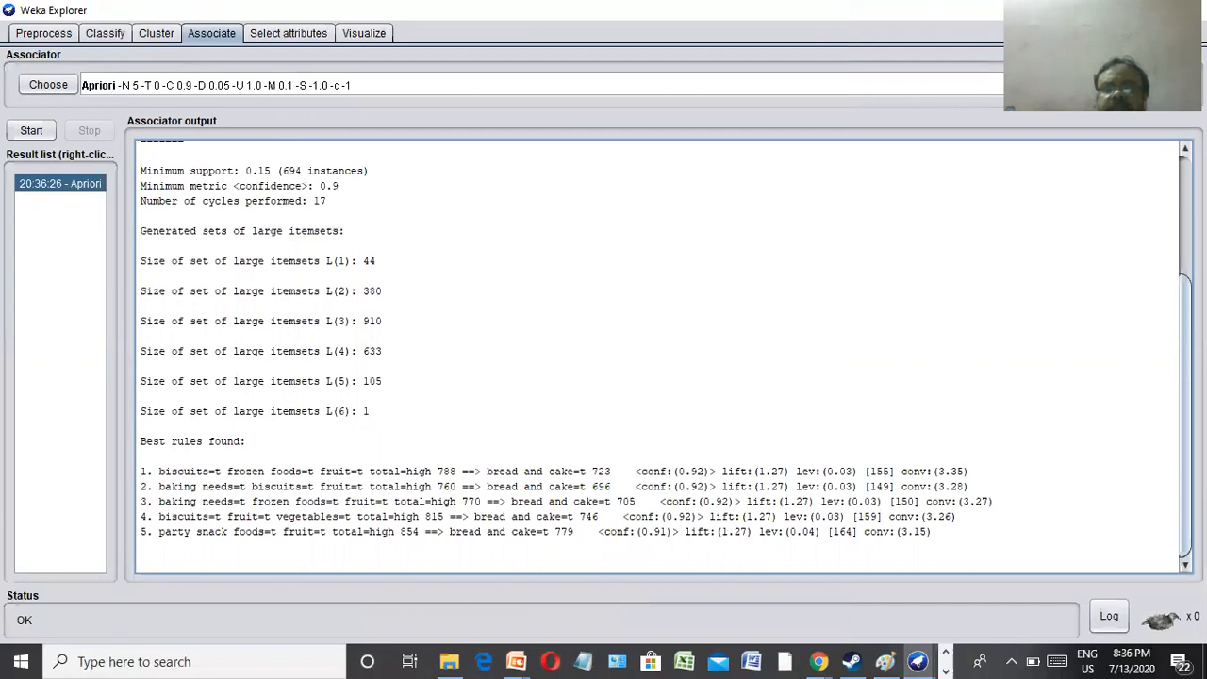
scroll(657, 356, up, 4)
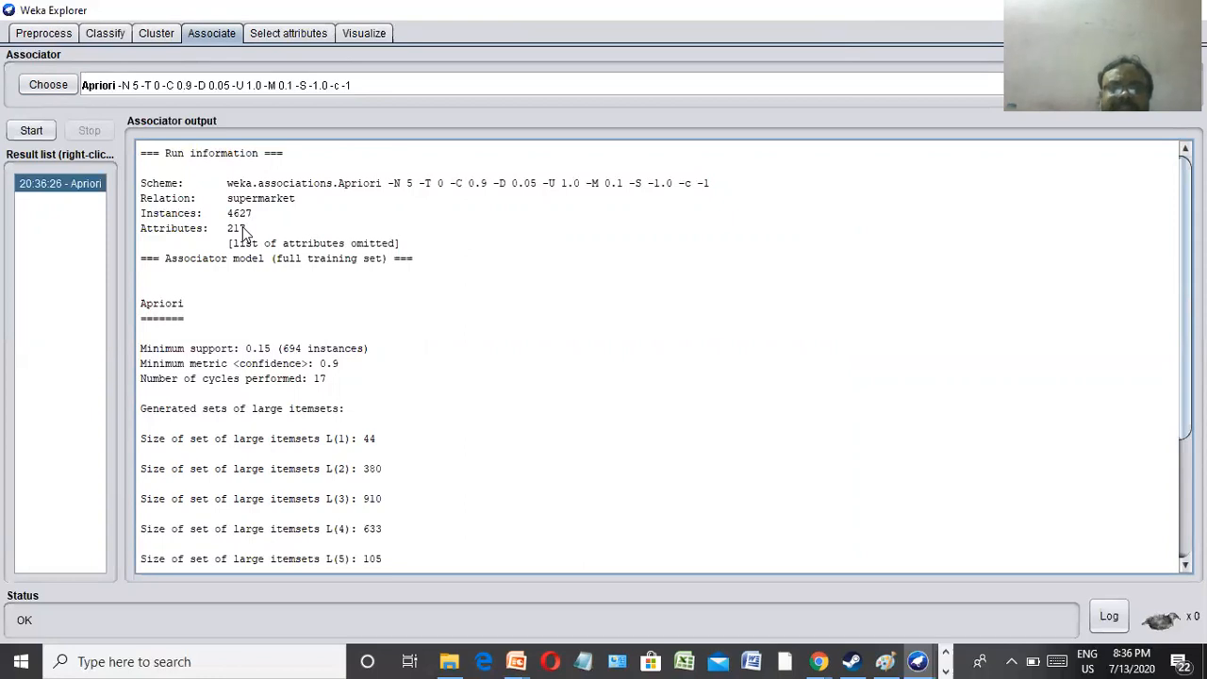
drag(1185, 374, 1185, 490)
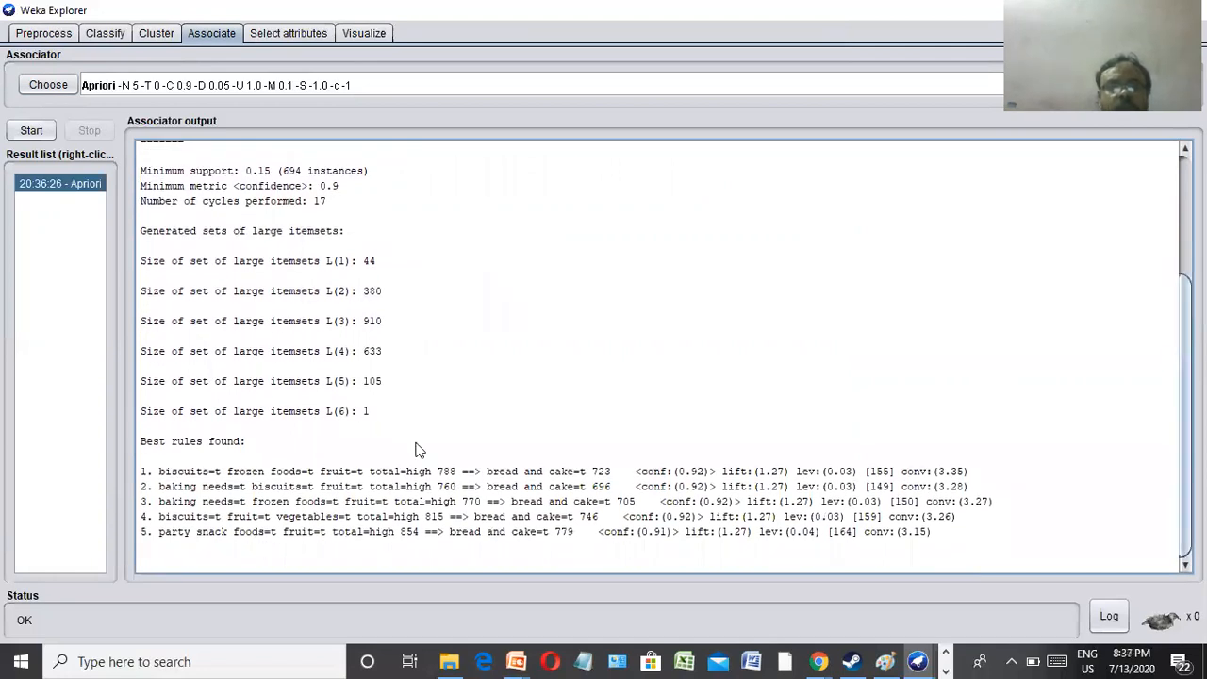
drag(933, 534, 128, 469)
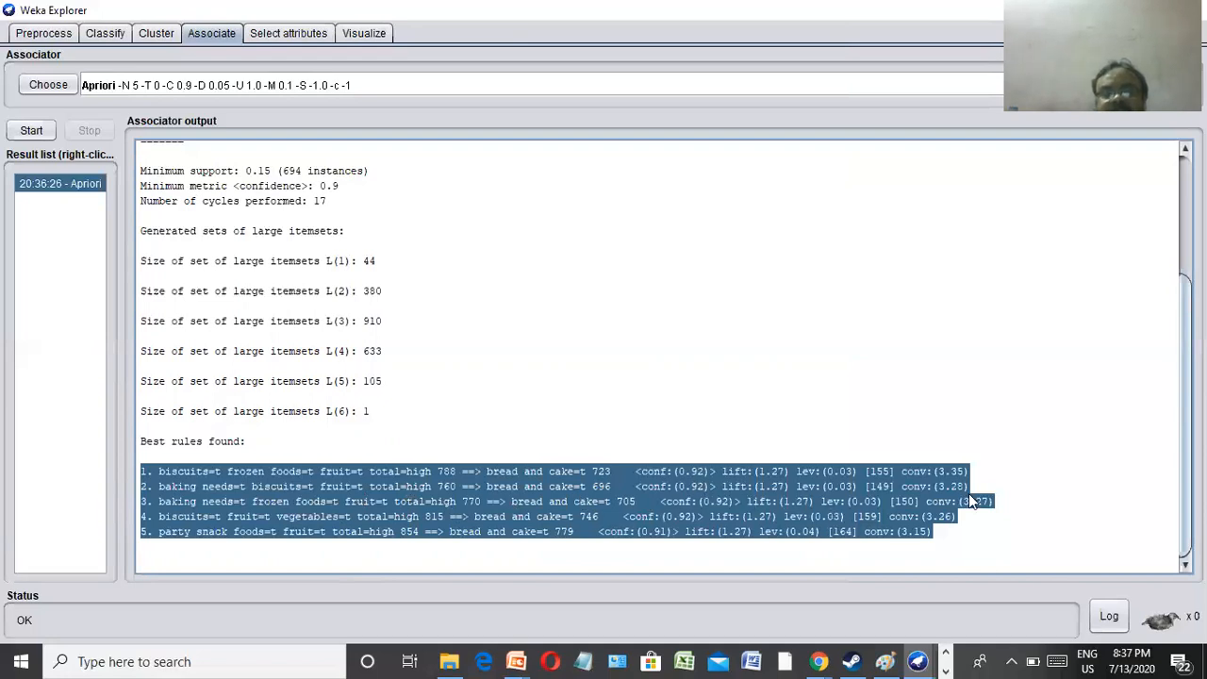
click(1027, 540)
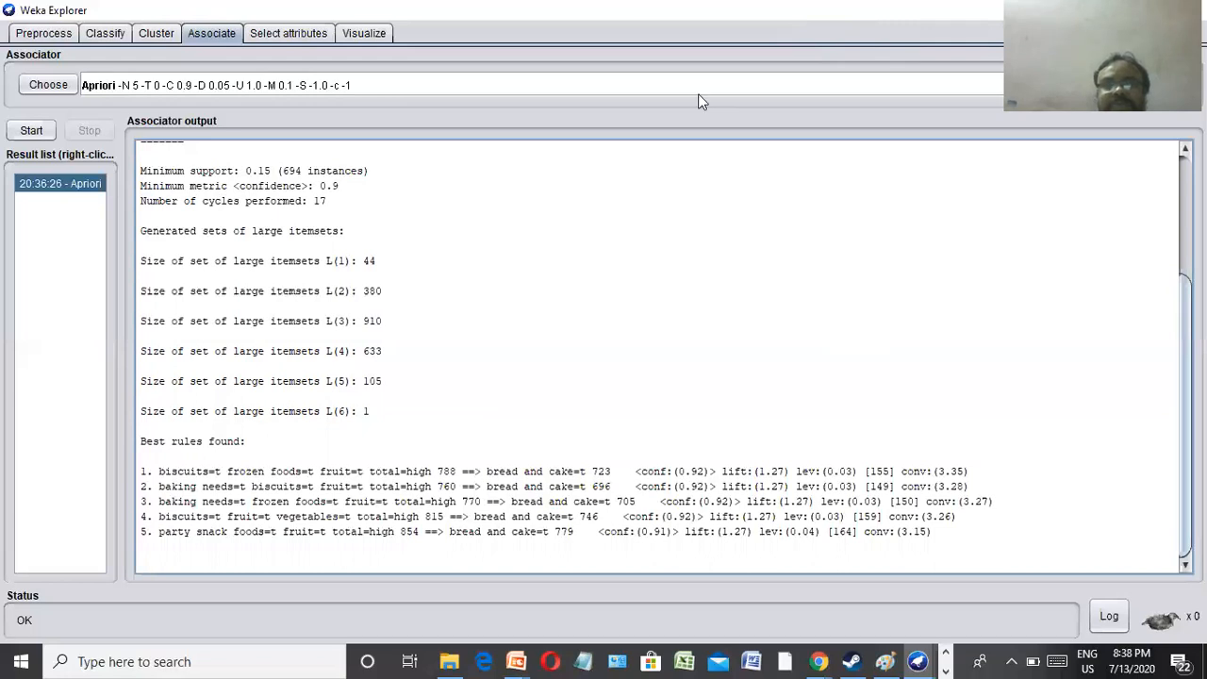
Restore the results window to its smaller size and minimize both Explorer windows to get back to the Weka GUI Chooser
double_click(768, 8)
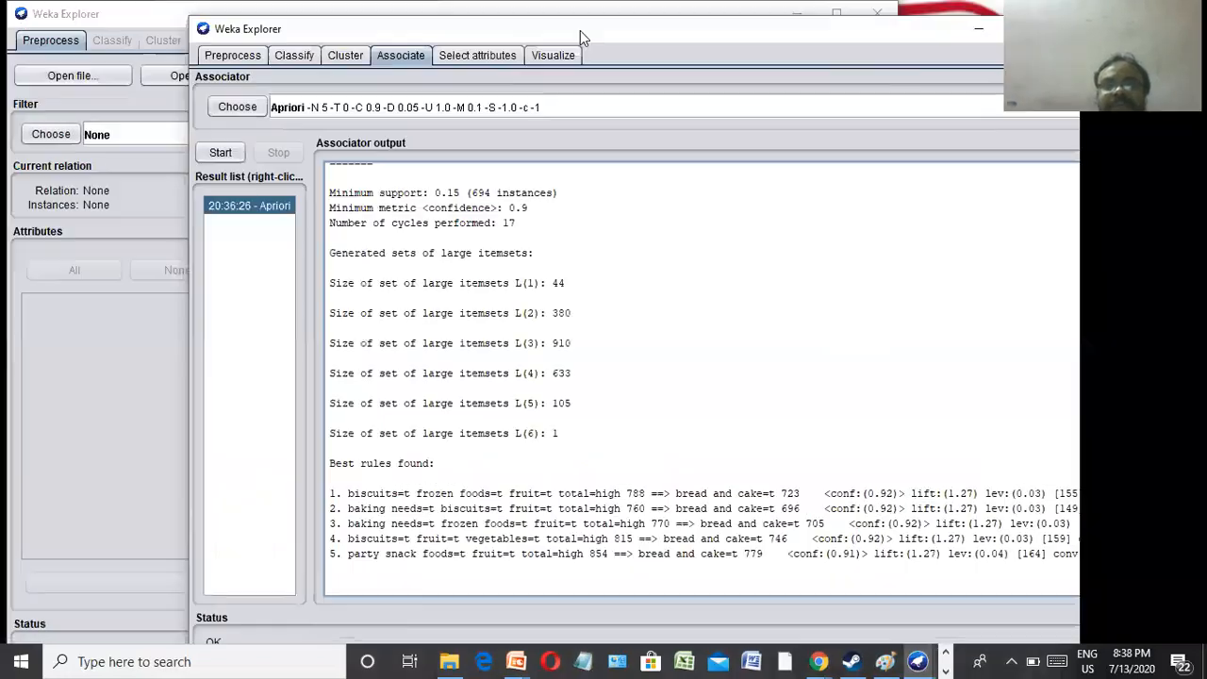
click(924, 41)
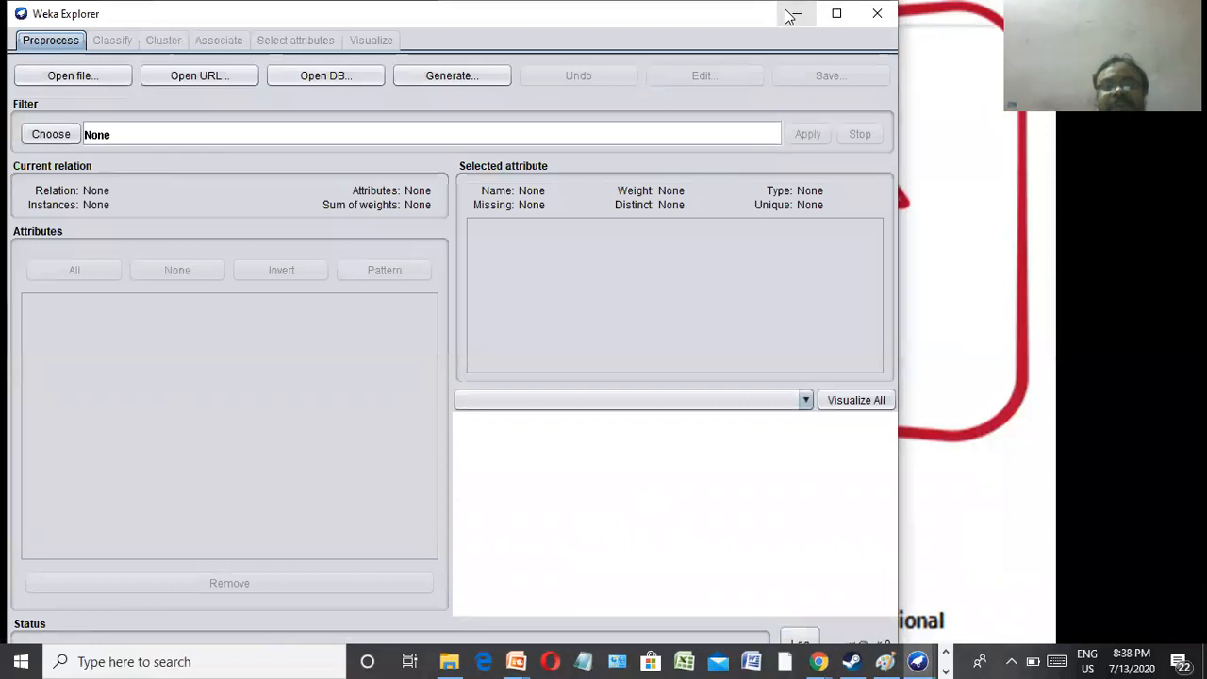
click(797, 16)
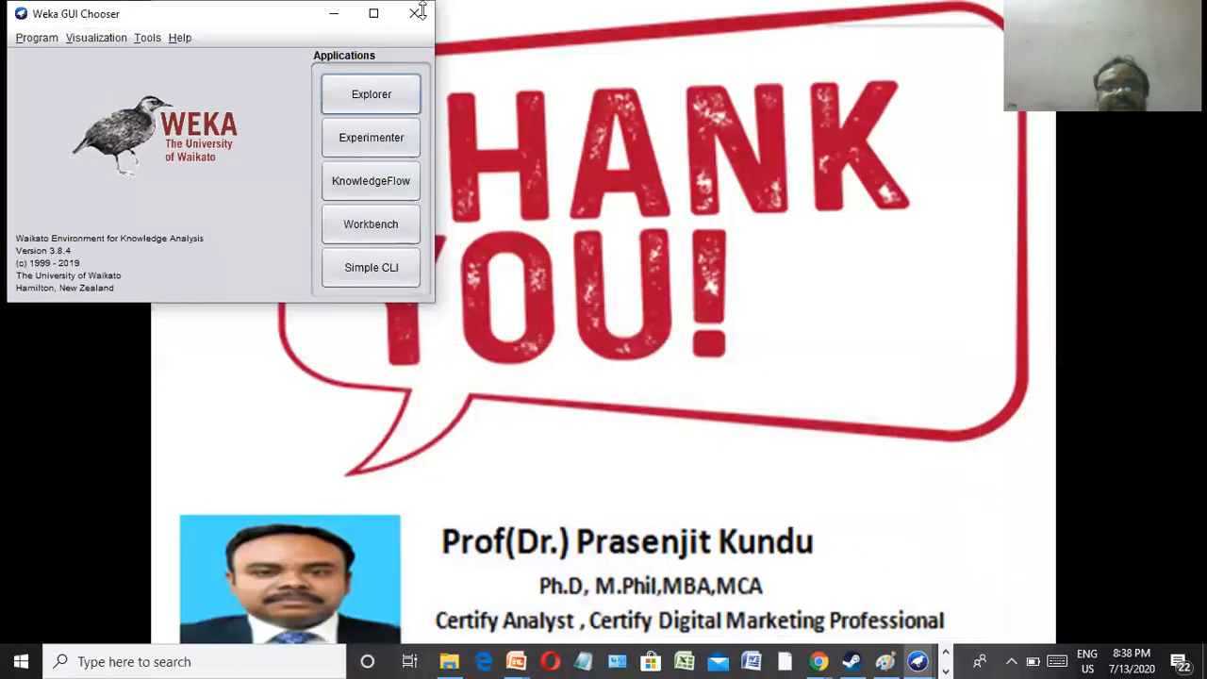